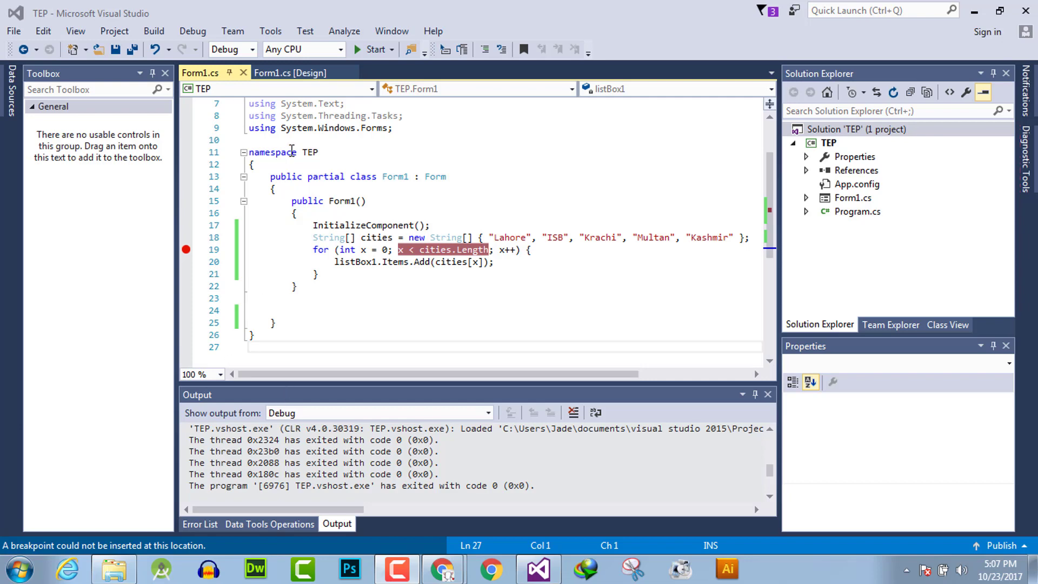
Switch to the Form1.cs designer to show the empty listBox1 control.
click(289, 72)
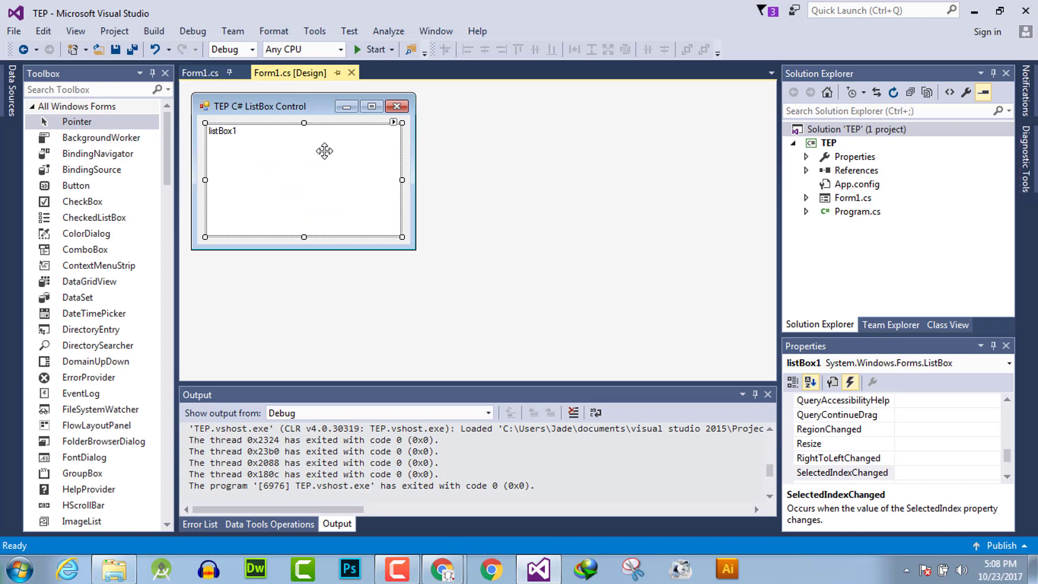
Set listBox1's BackColor to the Web colour YellowGreen and start debugging.
click(833, 382)
scroll(860, 438, up, 10)
scroll(860, 439, up, 5)
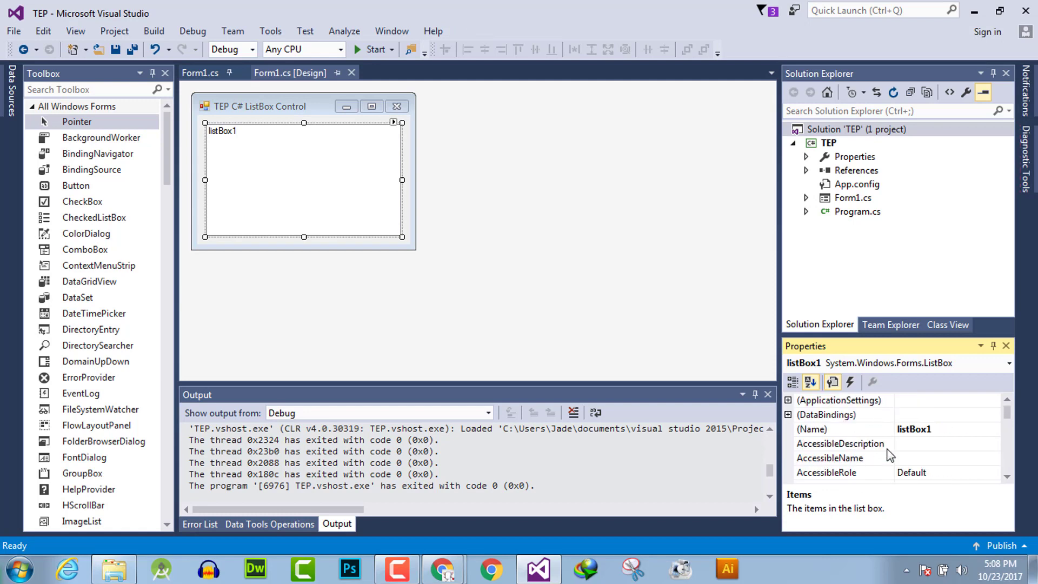
scroll(887, 456, down, 1)
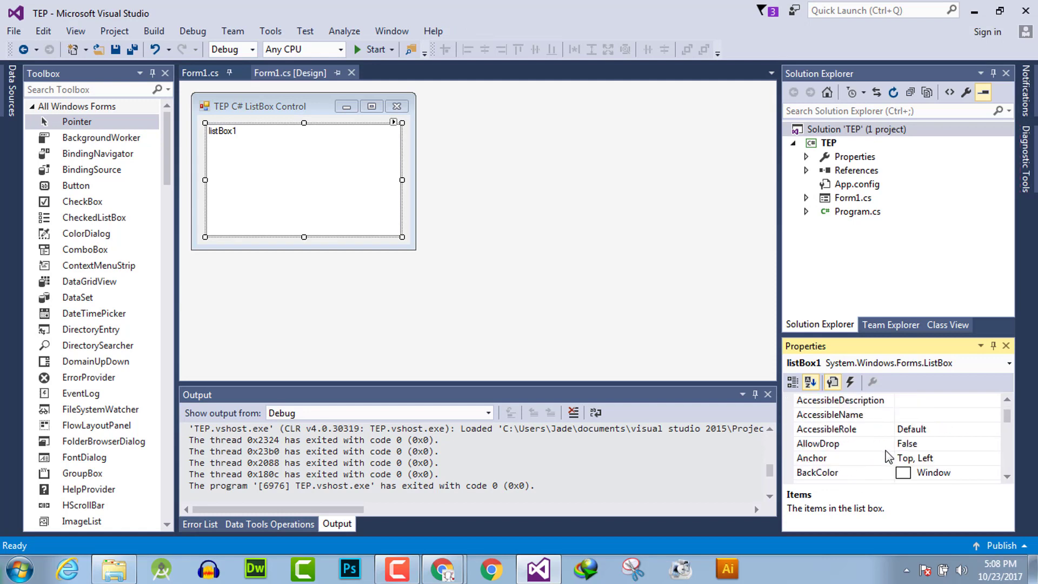
click(960, 473)
click(994, 473)
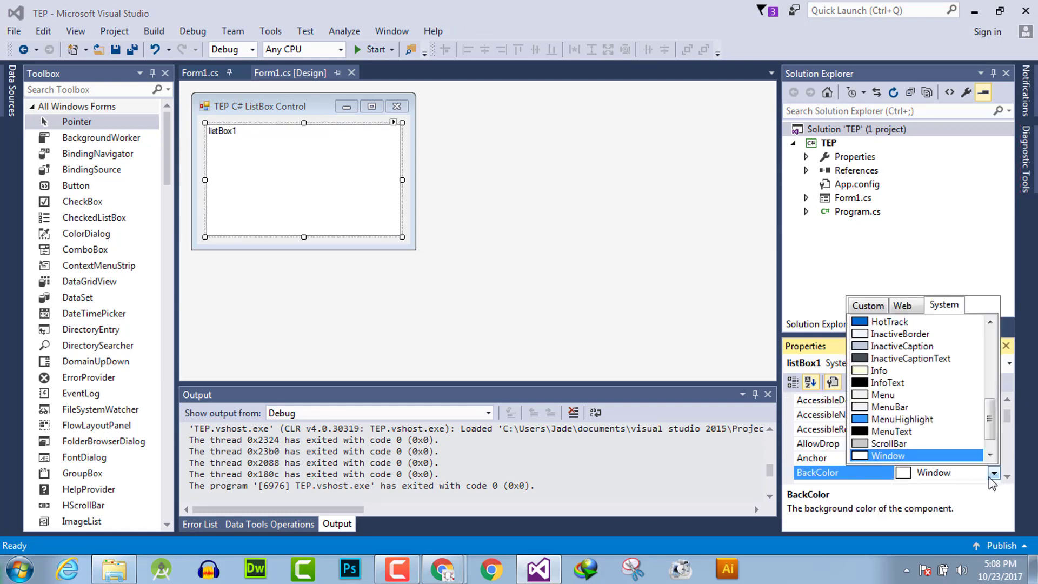
click(902, 306)
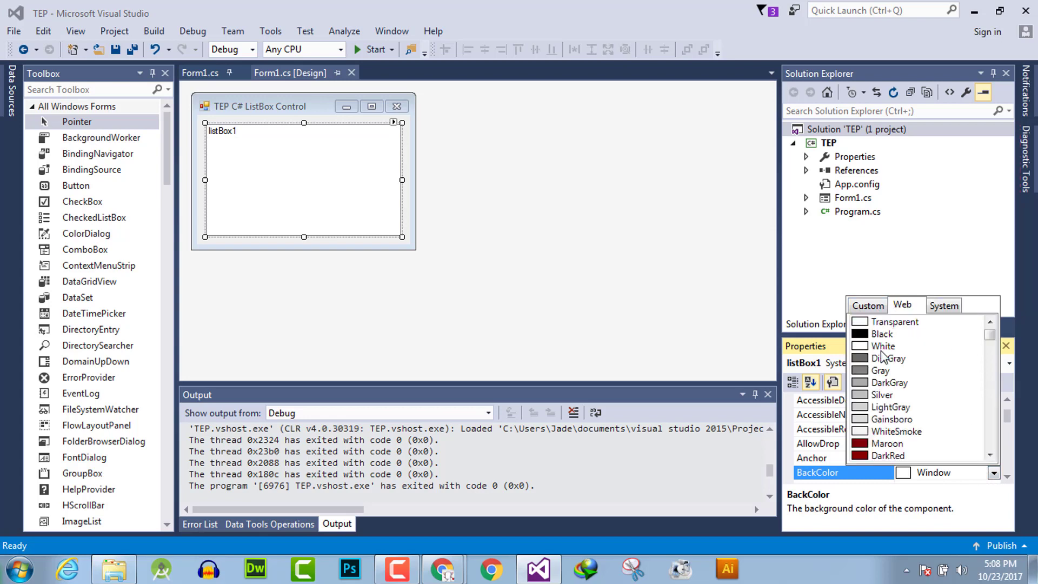
scroll(880, 365, down, 2)
scroll(873, 422, down, 3)
scroll(873, 421, down, 3)
scroll(874, 422, down, 3)
scroll(873, 422, down, 3)
scroll(873, 422, down, 3)
scroll(873, 422, down, 3)
scroll(873, 422, down, 3)
scroll(874, 421, down, 3)
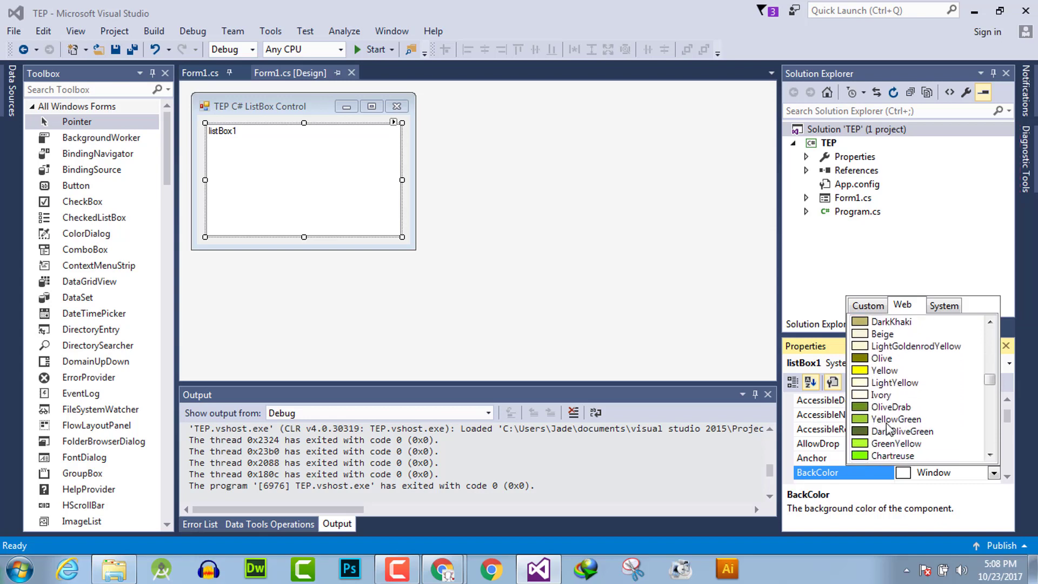
click(890, 419)
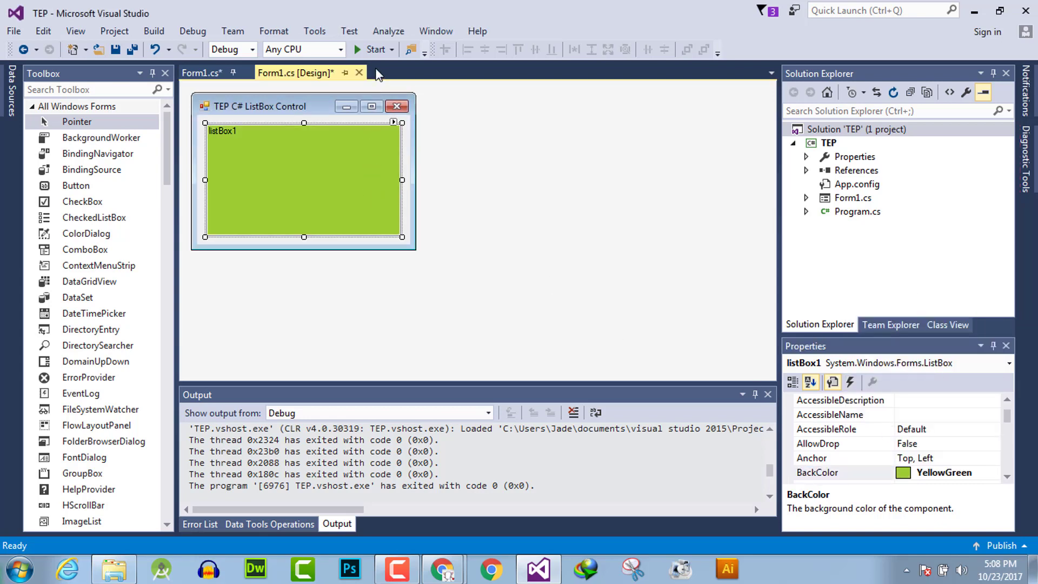
click(370, 49)
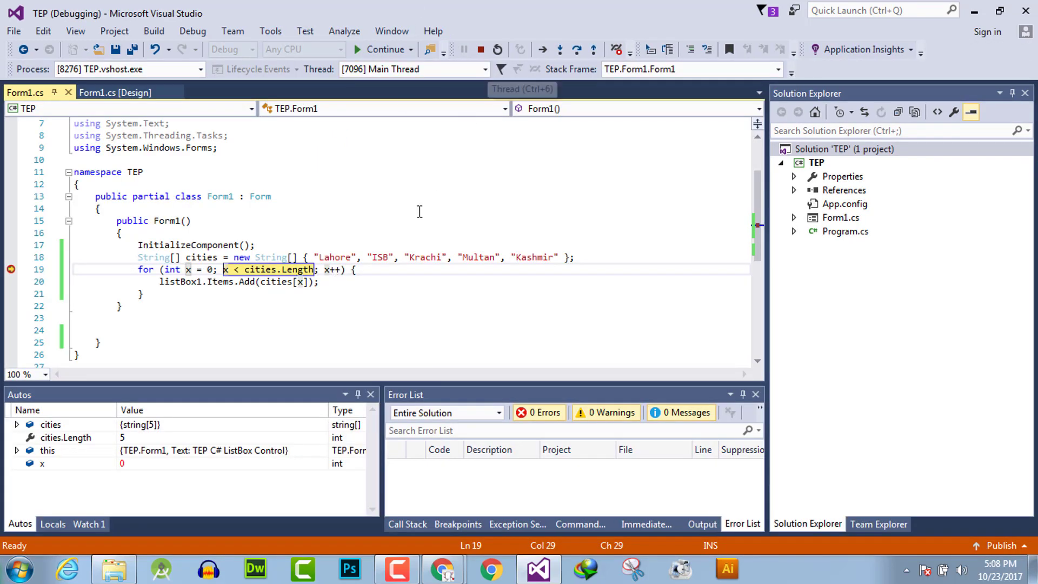
Remove the breakpoint on line 19 and resume execution.
click(11, 270)
click(165, 269)
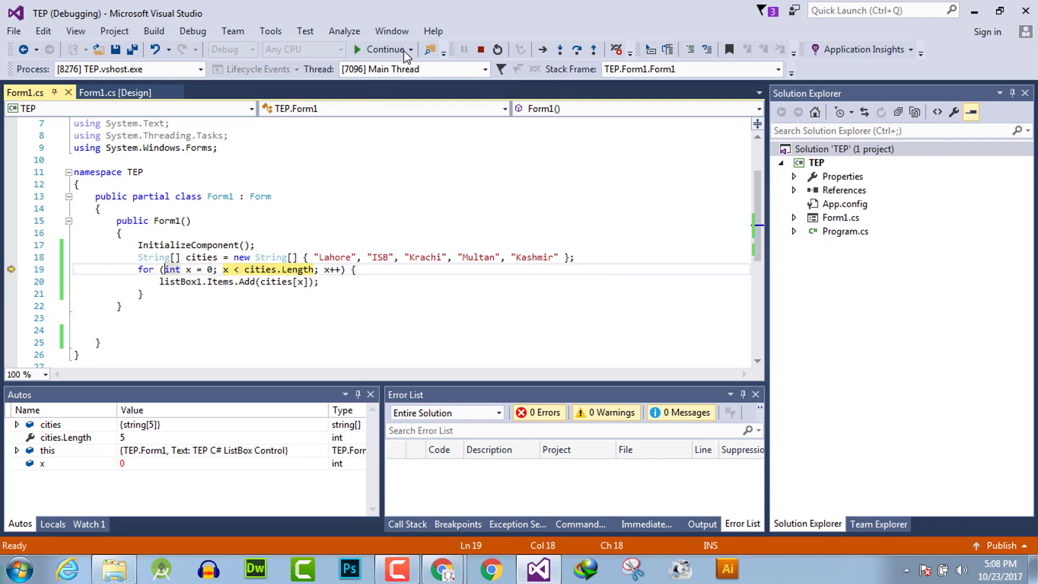
click(385, 49)
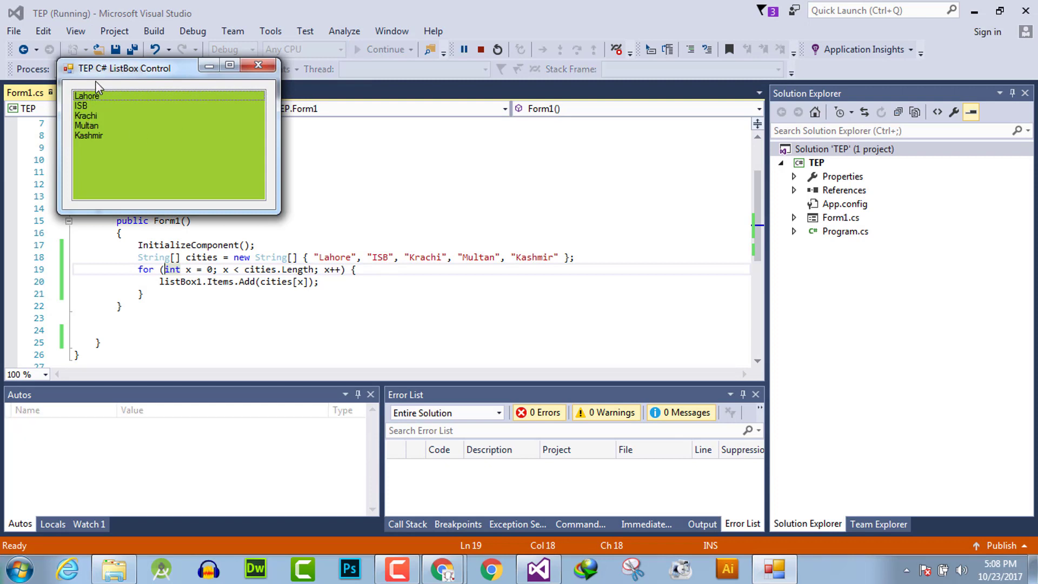
Browse the five cities in the yellow-green list, ending on Multan, then close the app.
drag(166, 66, 397, 192)
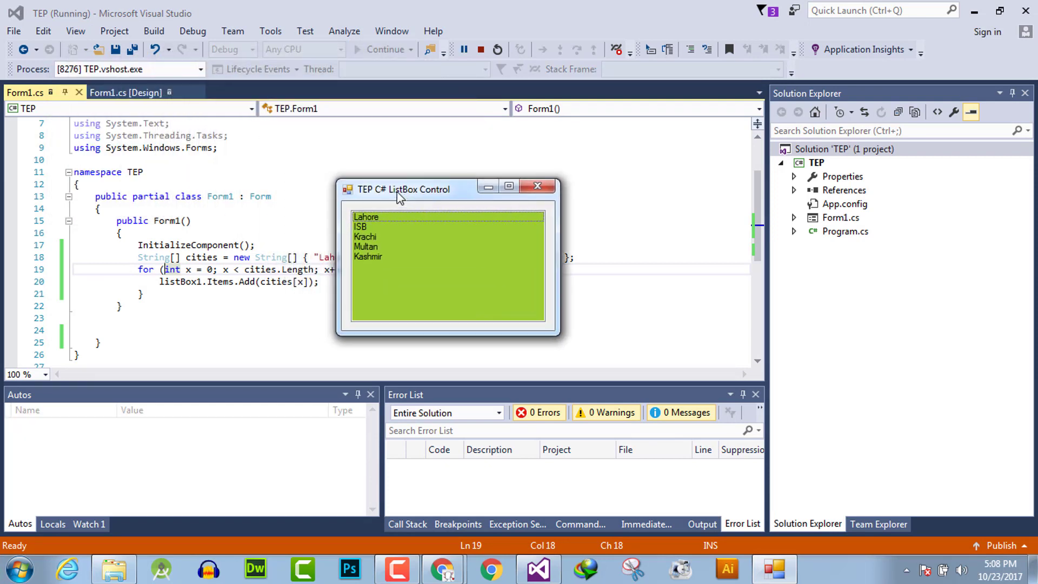
mouse_move(376, 228)
mouse_down()
mouse_move(377, 248)
mouse_move(386, 216)
mouse_up()
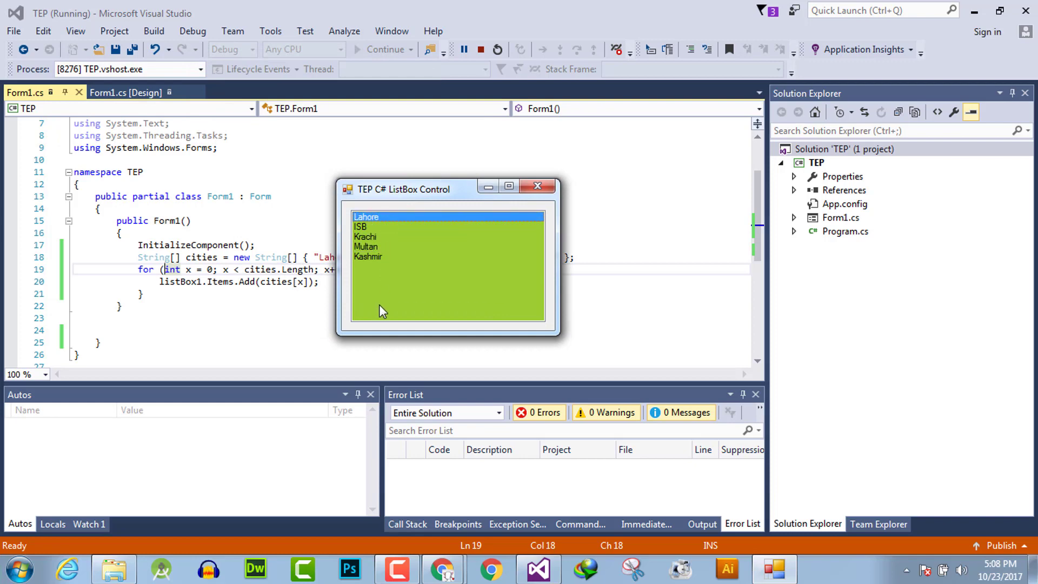
click(537, 186)
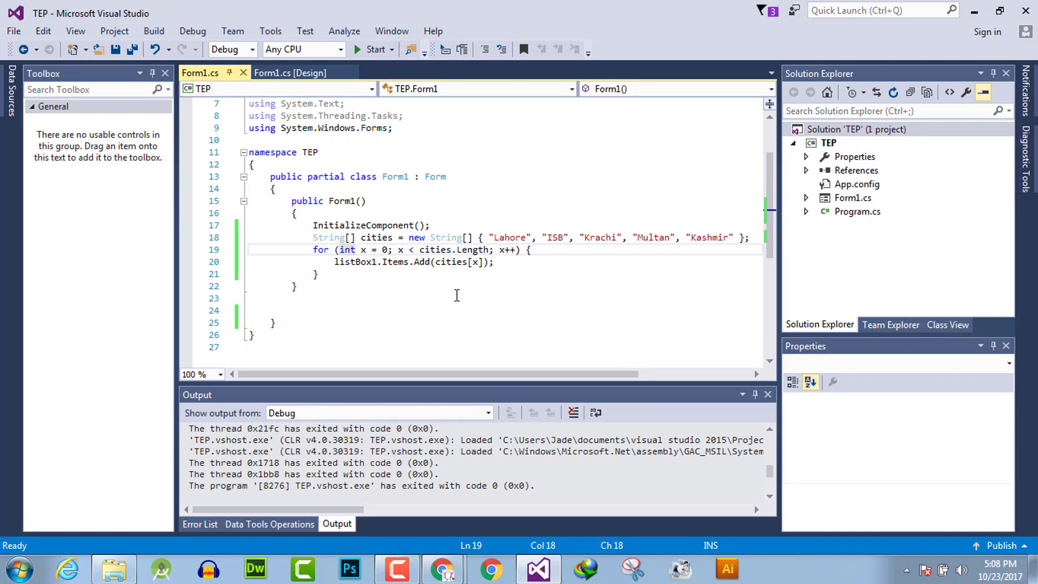
Insert 'listBox1.BackColor = Color.CornflowerBlue;' below InitializeComponent() with IntelliSense, then save Form1.cs.
click(444, 227)
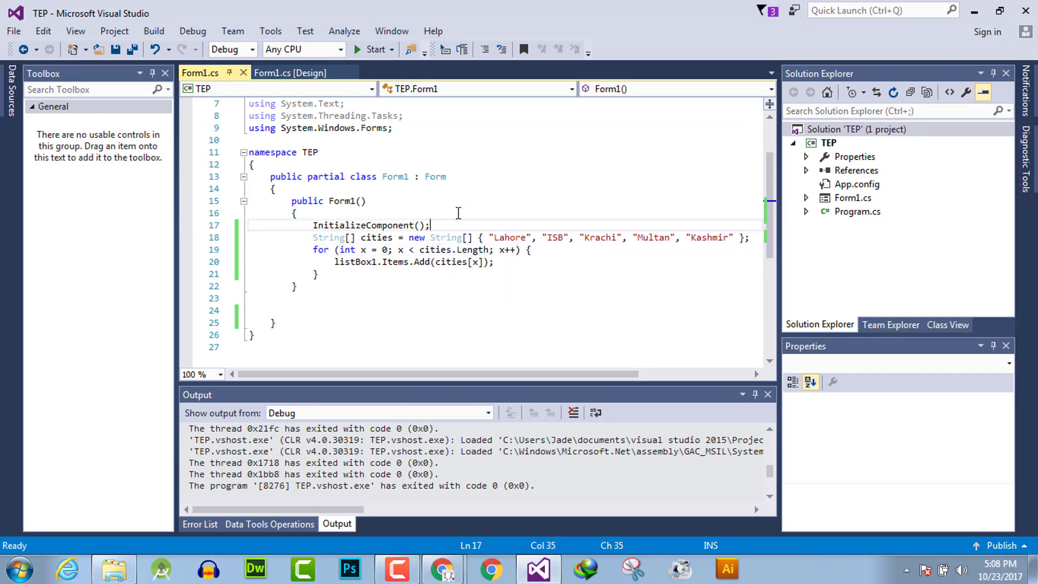
key(Return)
text(lis)
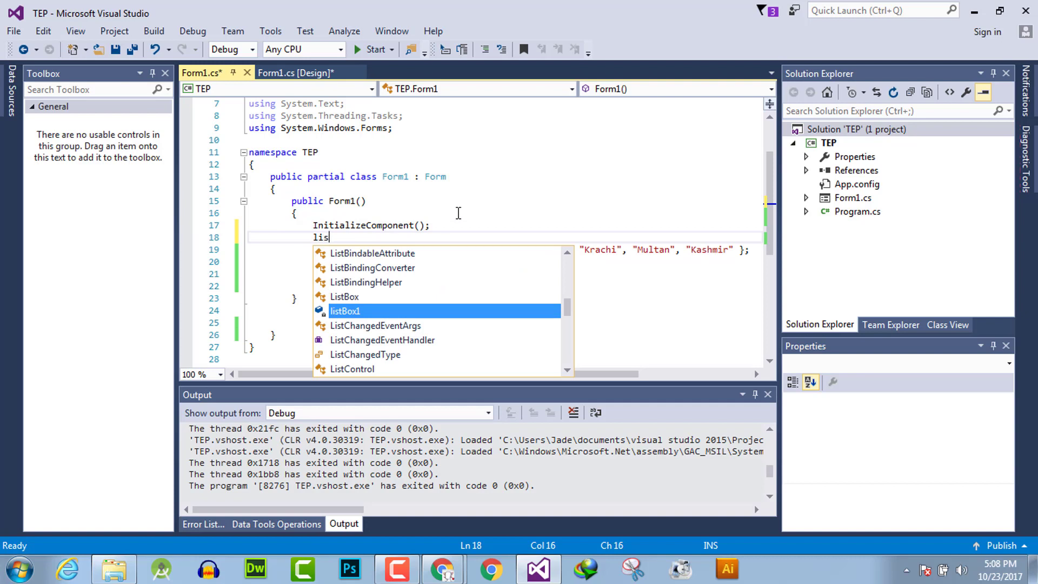
key(Tab)
text(.back)
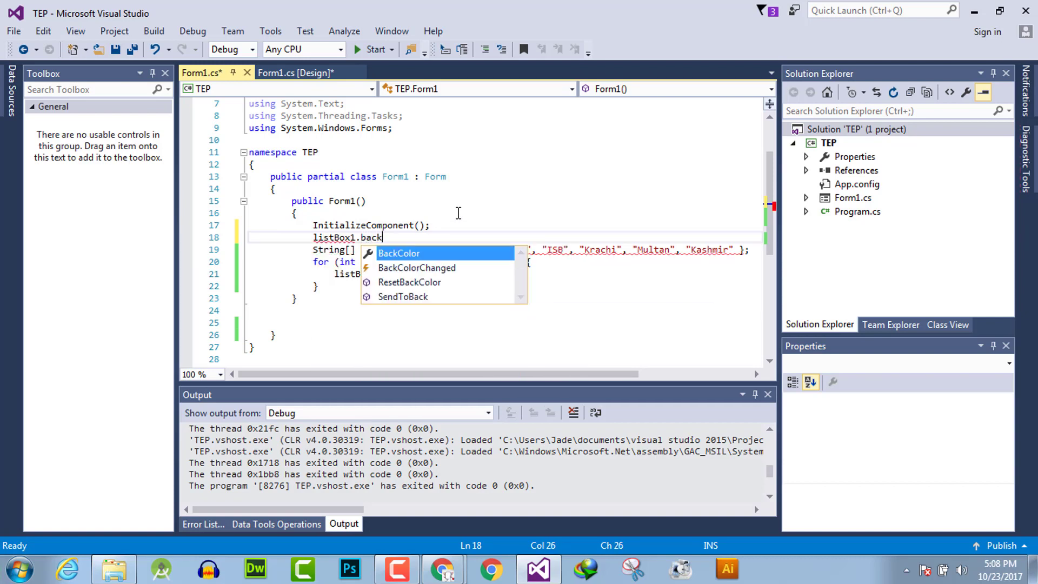
key(Tab)
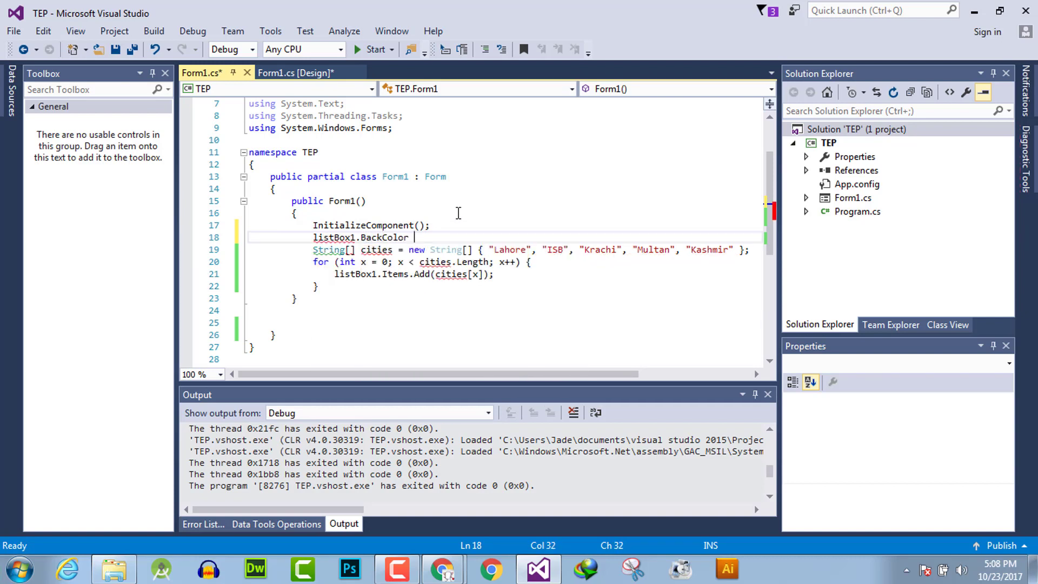
key(BackSpace)
key(BackSpace)
text(= Col)
key(Tab)
text(.)
key(Down)
key(Down)
key(Down)
key(Down)
key(Down)
key(Down)
key(Down)
key(Down)
key(Down)
key(Down)
key(Down)
key(Down)
key(Tab)
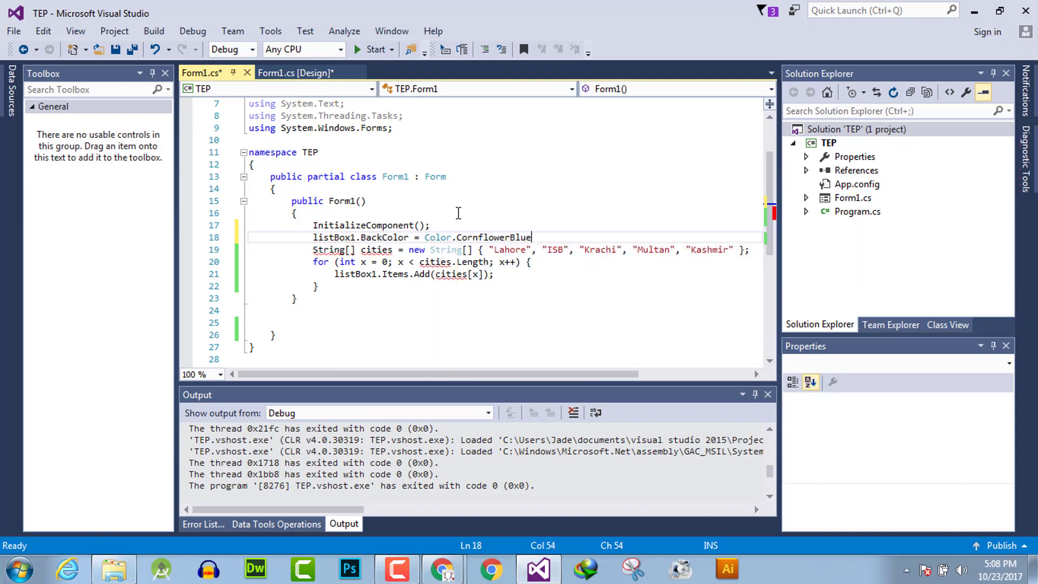
text(;)
key(ctrl+s)
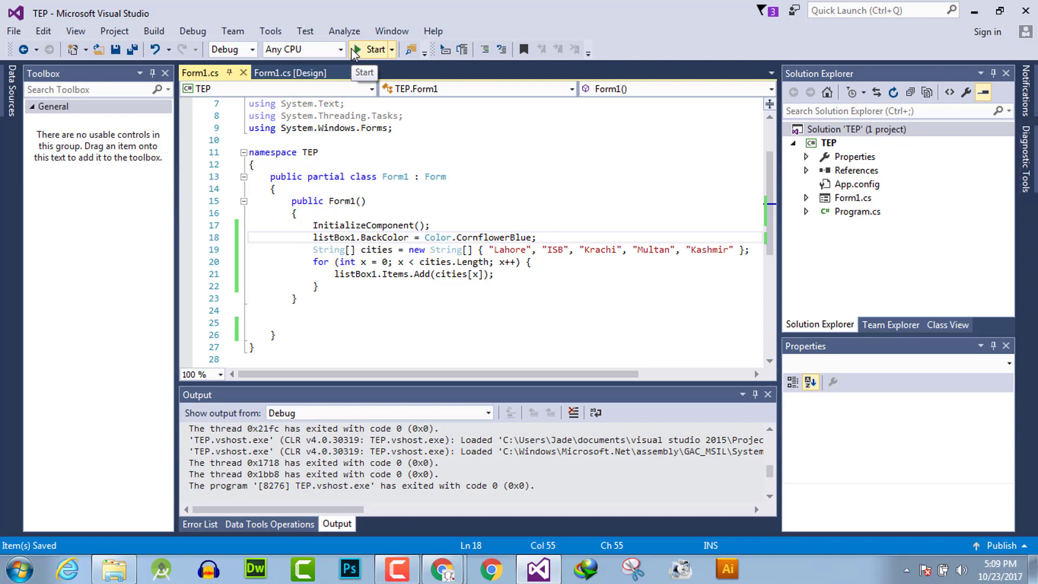
Run the updated app and select several cities, including ISB and Multan, in the cornflower-blue list.
click(370, 49)
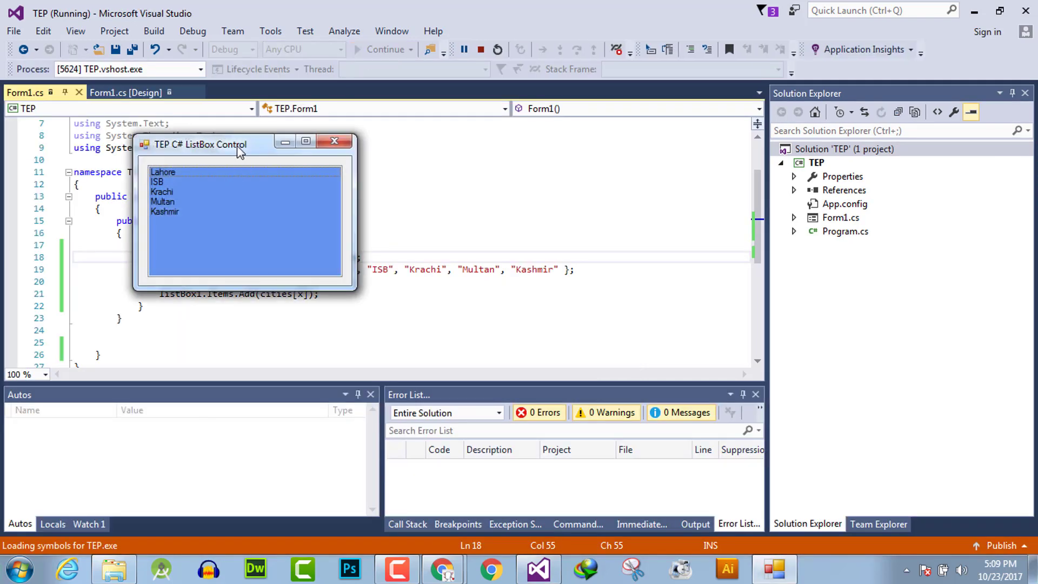
drag(235, 146, 665, 145)
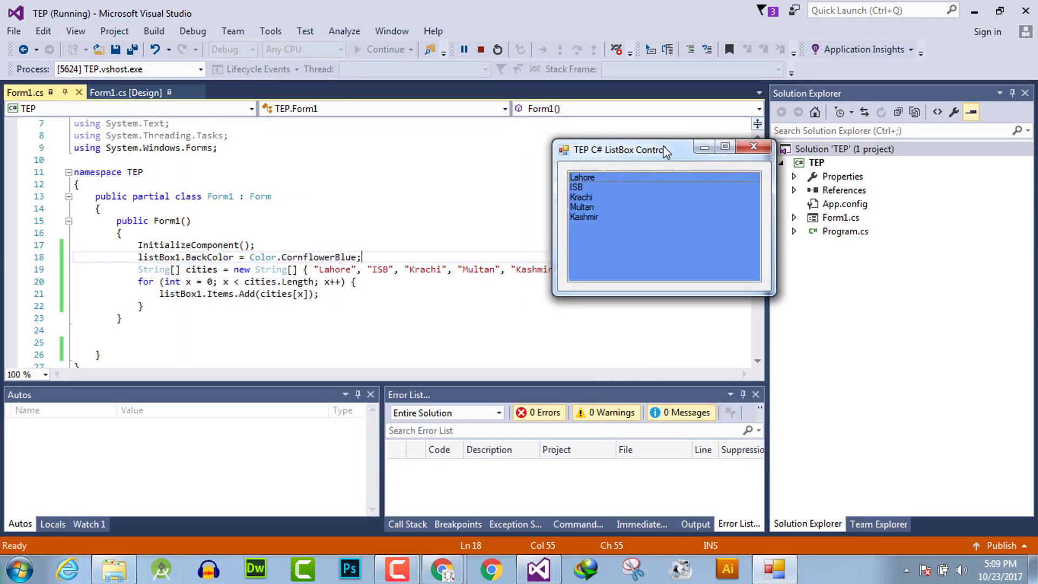
click(639, 193)
click(630, 211)
click(634, 182)
click(627, 202)
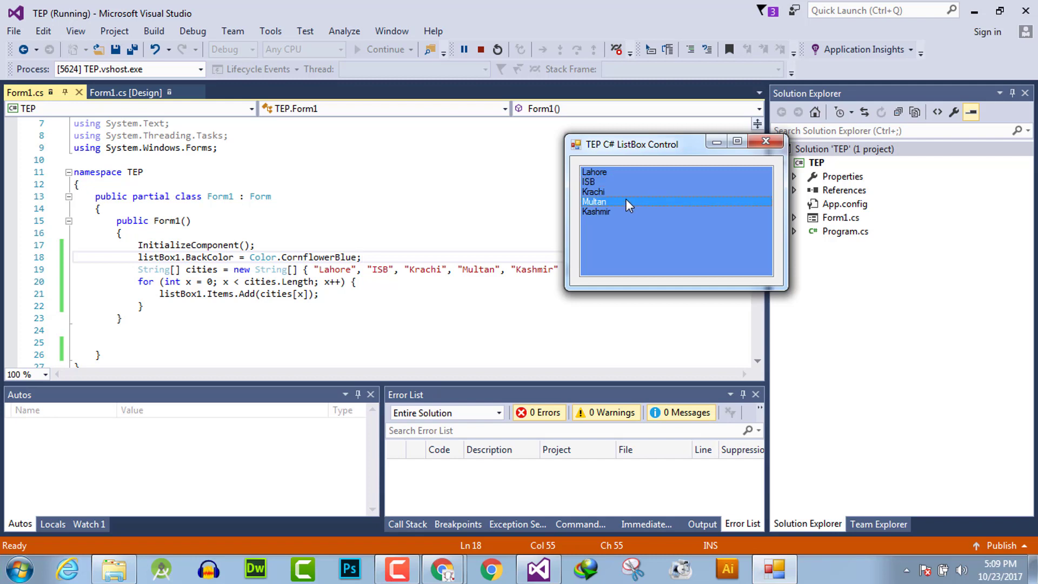